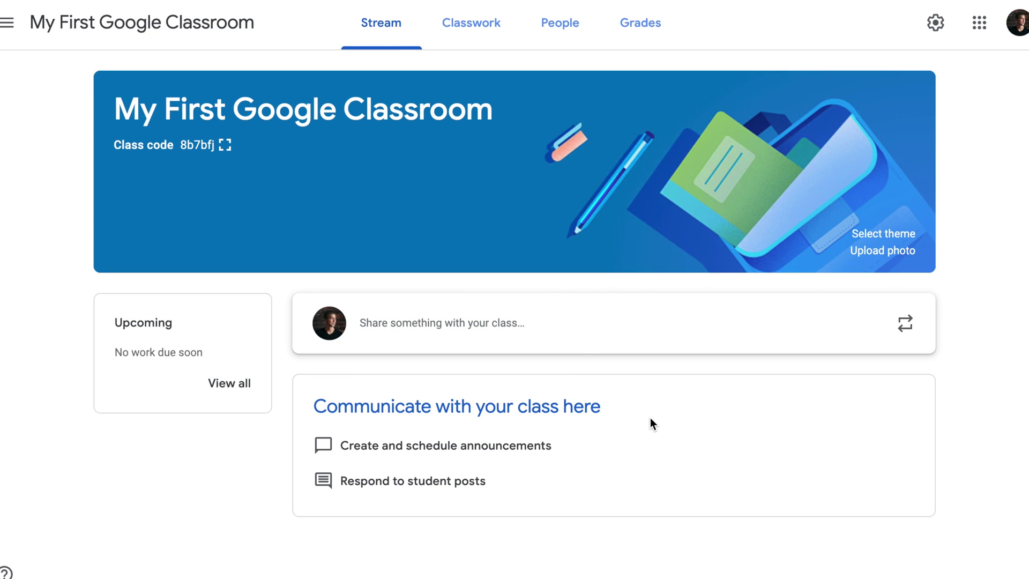
# Create an assignment titled 'Assignment #1' asking for a reflection on Importance of Creativity
pyautogui.click(477, 27)
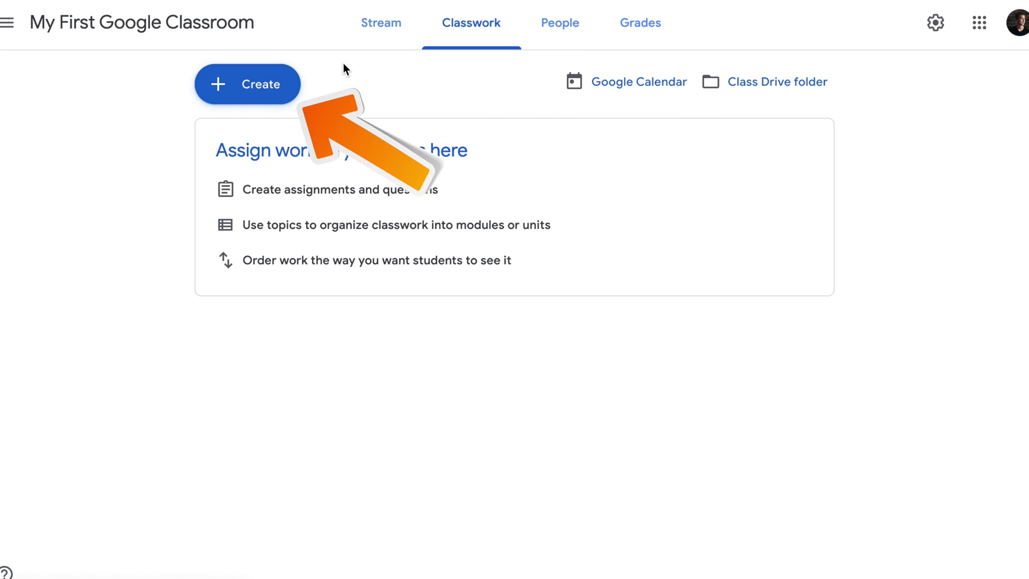
pyautogui.click(264, 88)
pyautogui.click(257, 131)
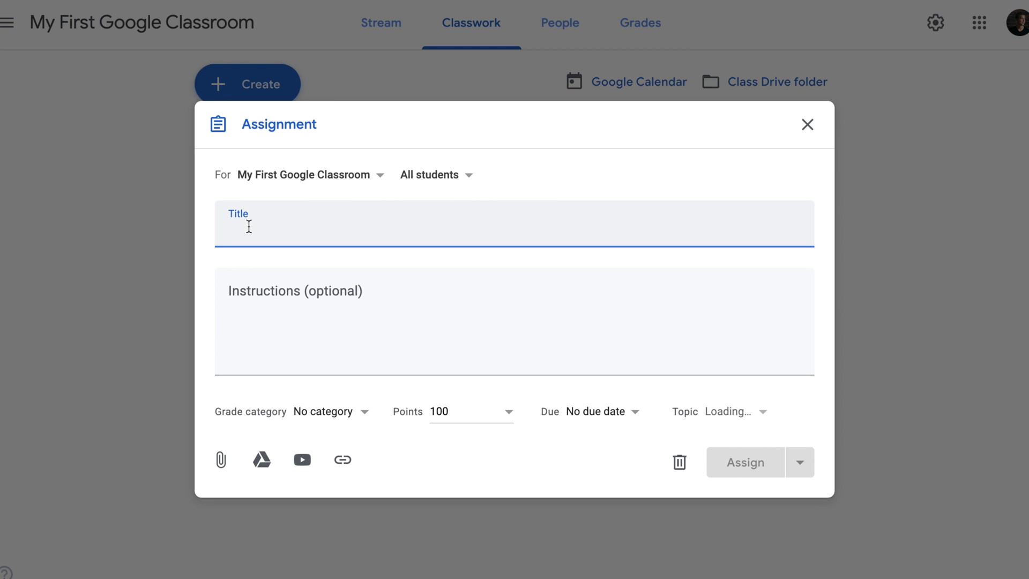
pyautogui.write('Assignment #1')
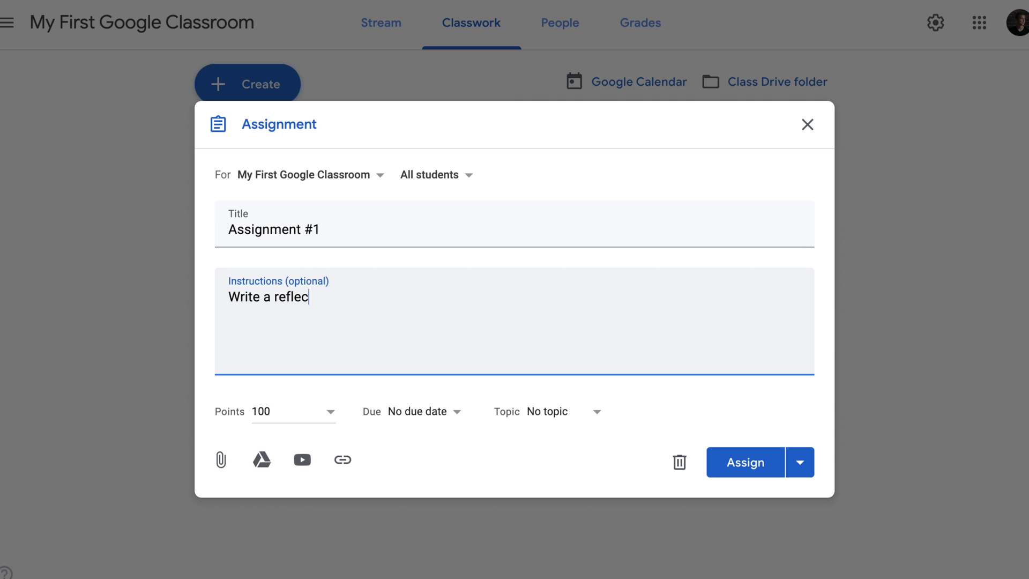
pyautogui.write('tion on the following topic: Importance of Creativity')
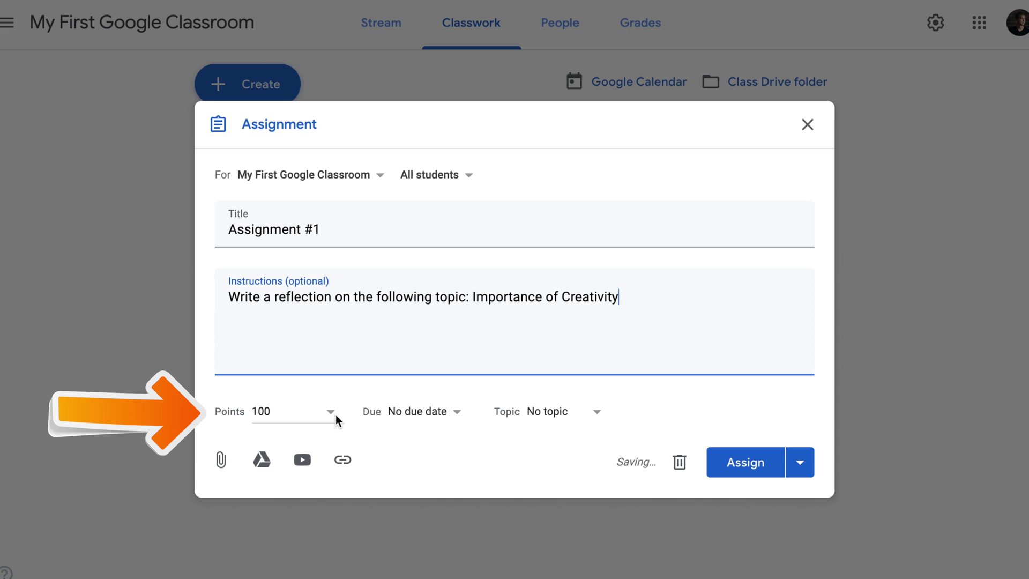
pyautogui.click(332, 411)
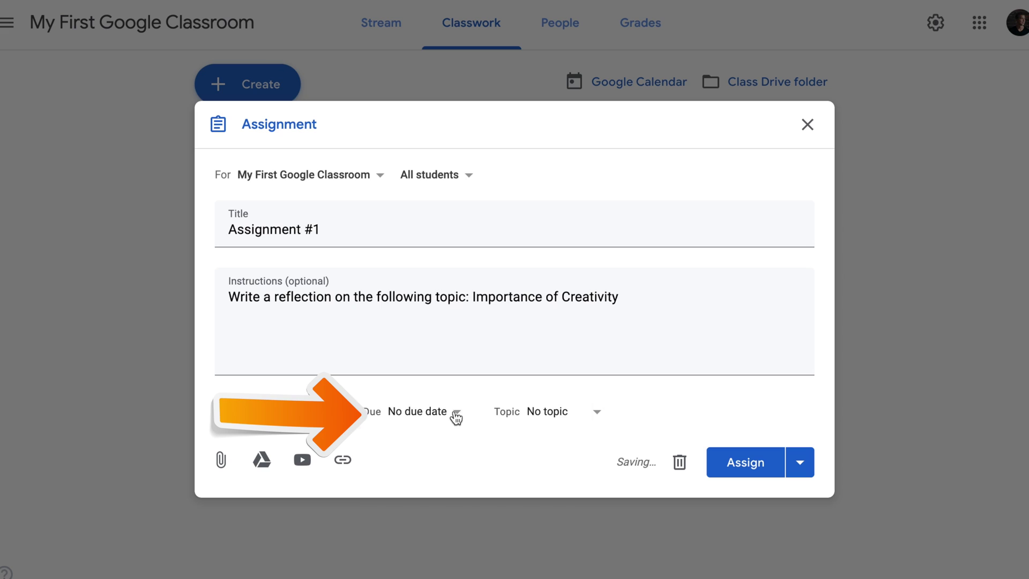
# Make Assignment #1 due November 6, keeping the default 11:59 PM time
pyautogui.click(457, 415)
pyautogui.click(427, 466)
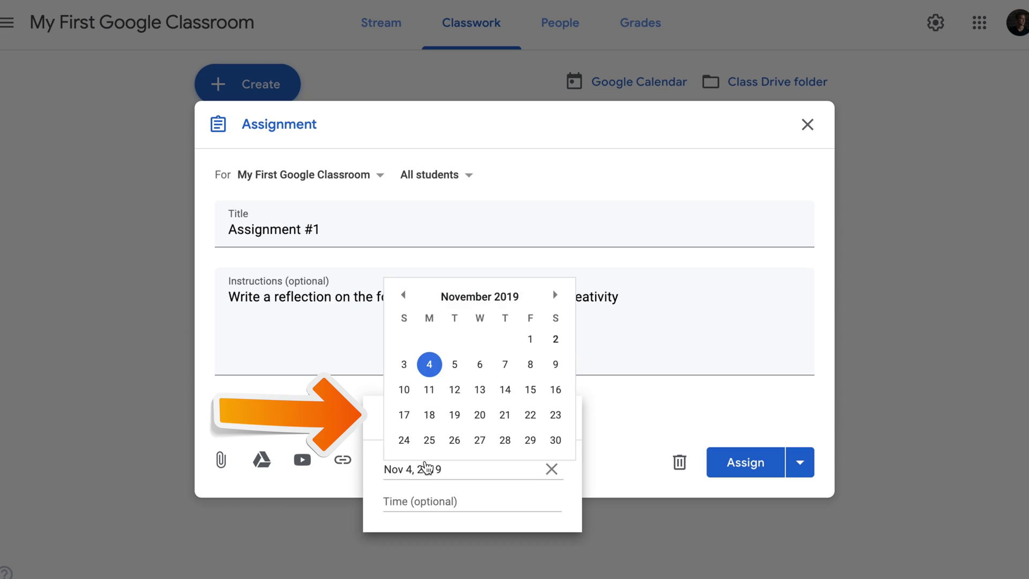
pyautogui.click(476, 366)
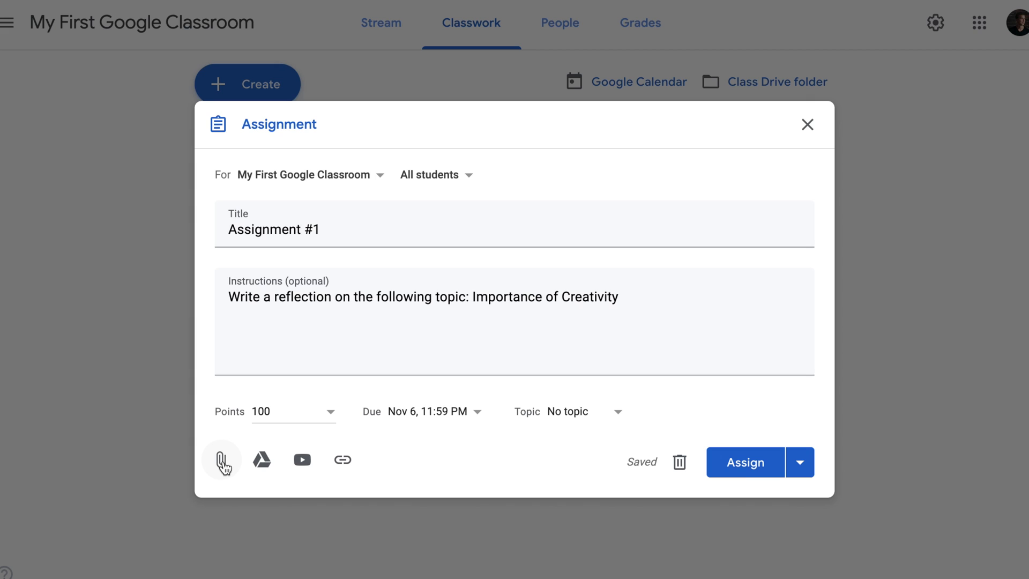
# Upload Creativity.jpg from the Downloads folder as an assignment attachment
pyautogui.click(223, 462)
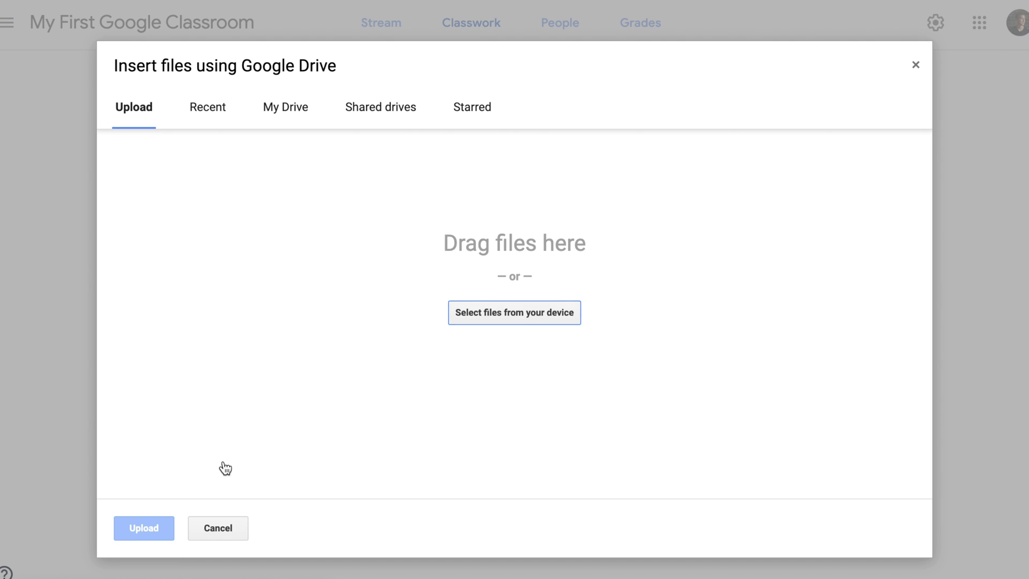
pyautogui.click(514, 322)
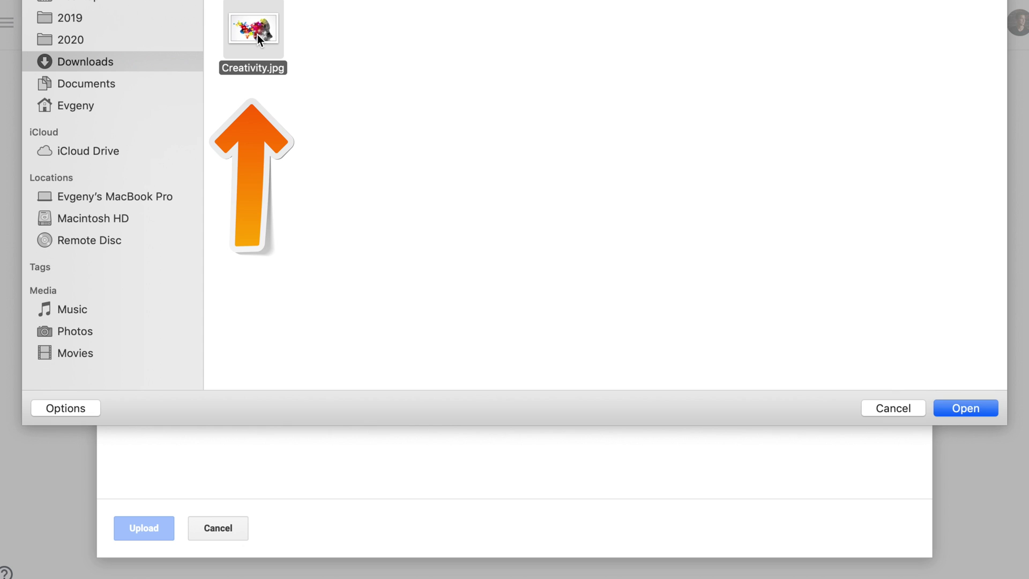
pyautogui.click(974, 409)
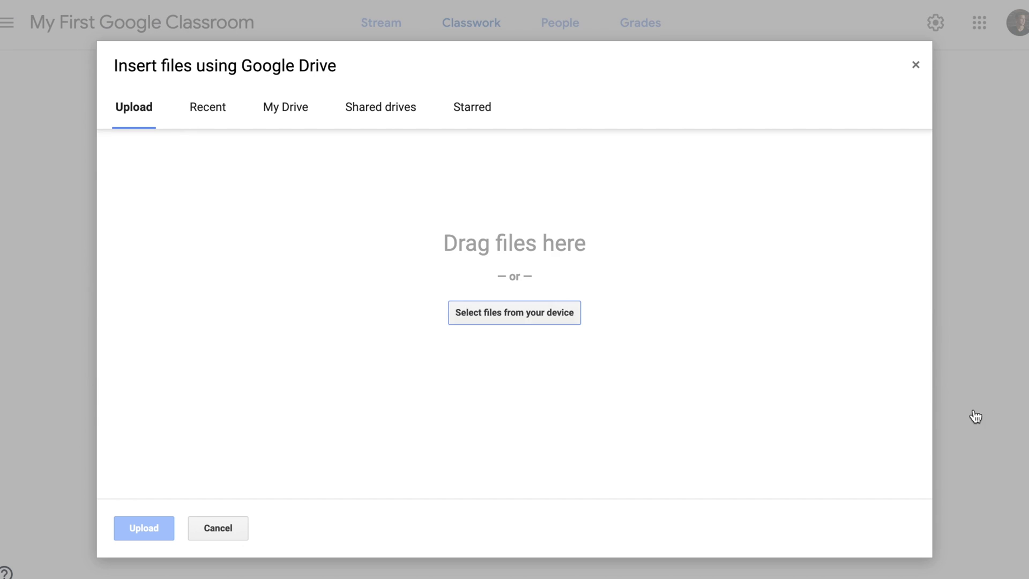
pyautogui.click(127, 529)
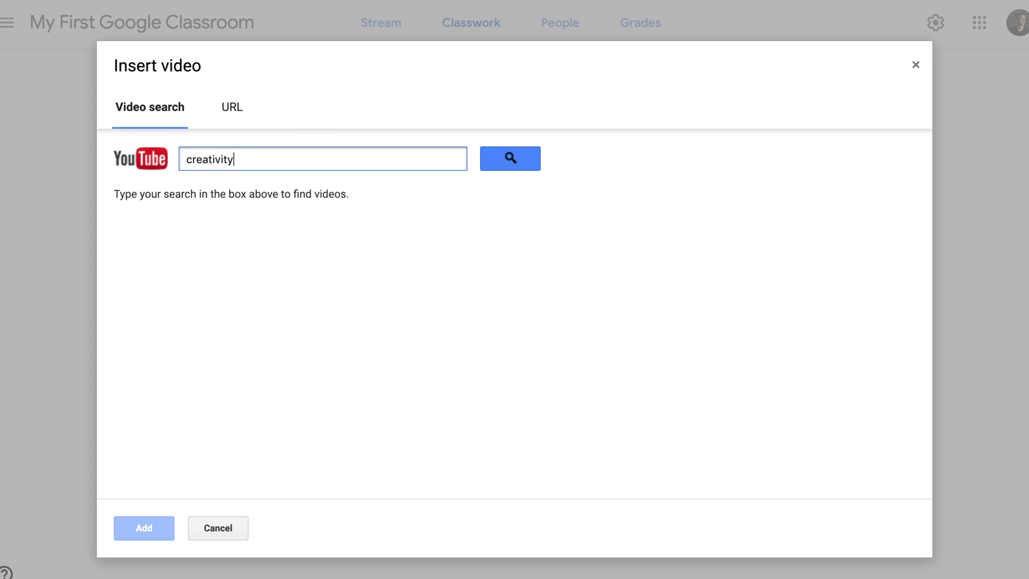
# Attach the first YouTube result for 'creativity', Tim Harford's talk on unleashing natural creativity
pyautogui.press('Return')
pyautogui.click(302, 225)
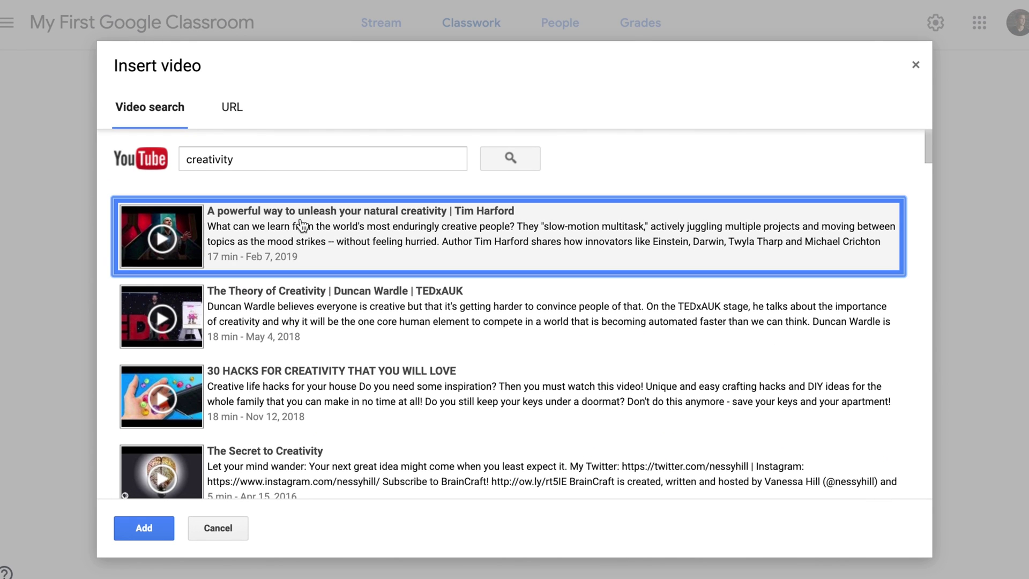
pyautogui.click(144, 528)
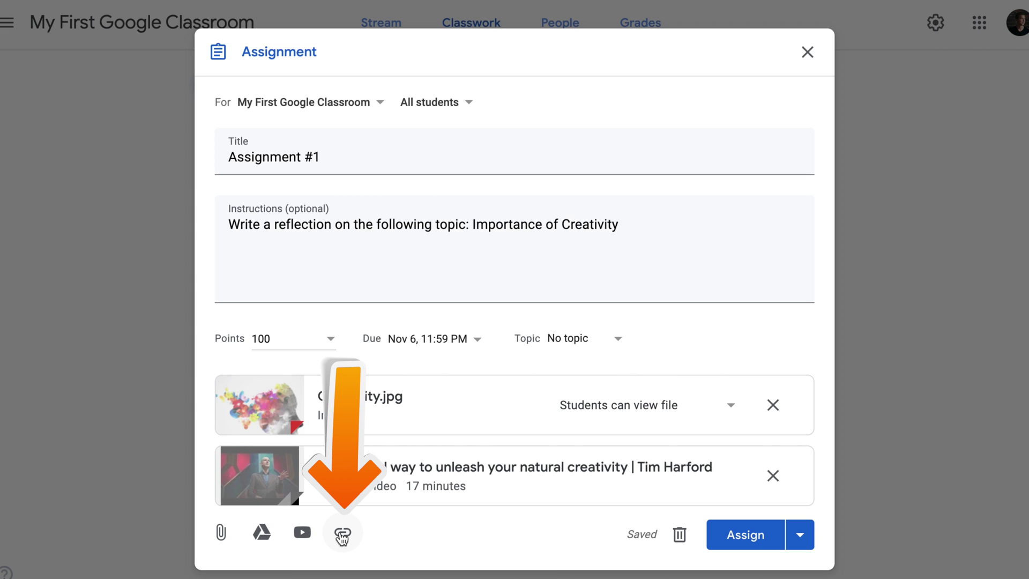
# Add a link attachment using the TED talk page's address copied from the browser
pyautogui.click(342, 535)
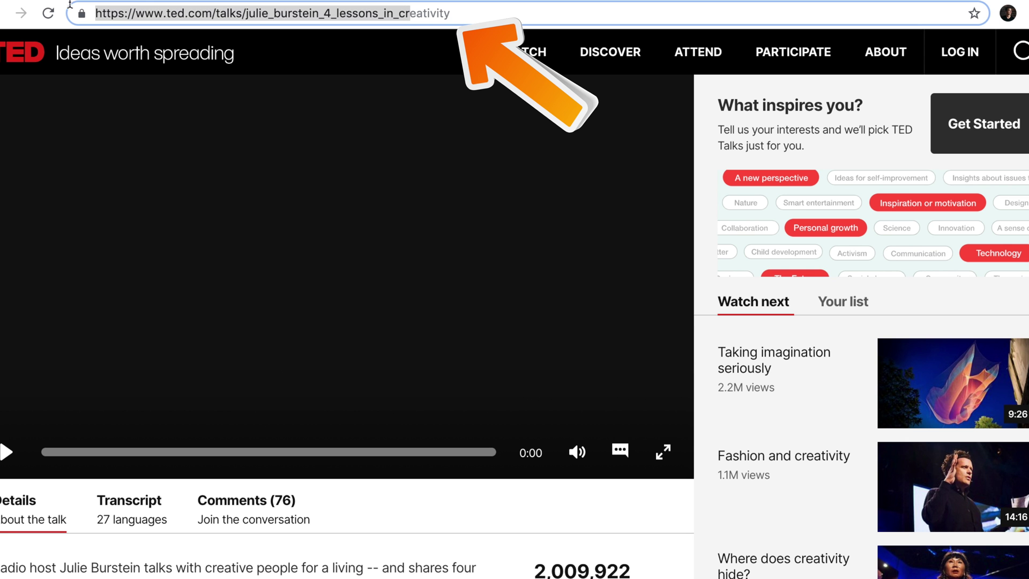
pyautogui.moveTo(410, 13); pyautogui.dragTo(486, 9)
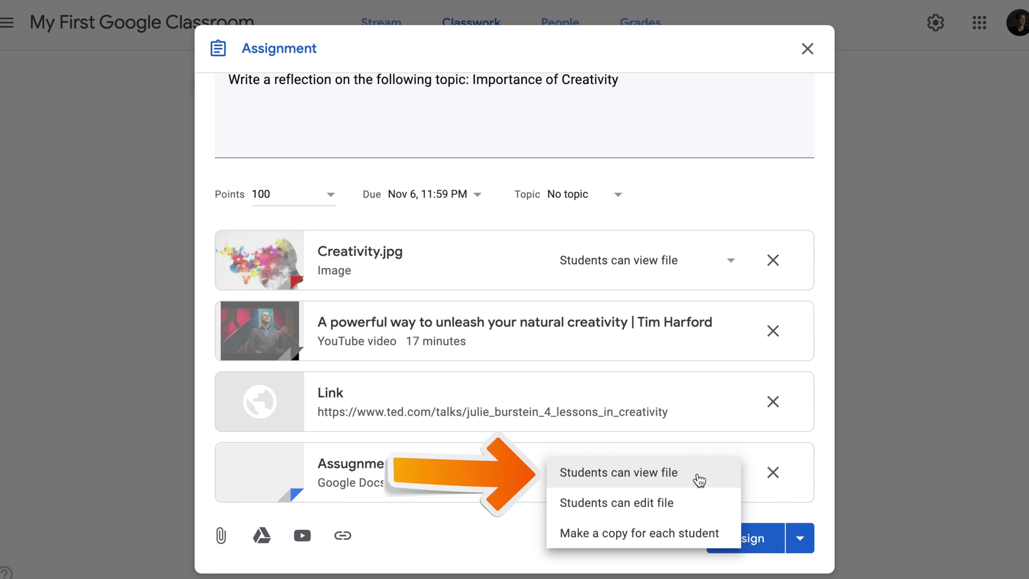
# Set the 'Assignment 1 - Reflection' Google Doc to 'Students can edit file'
pyautogui.click(700, 481)
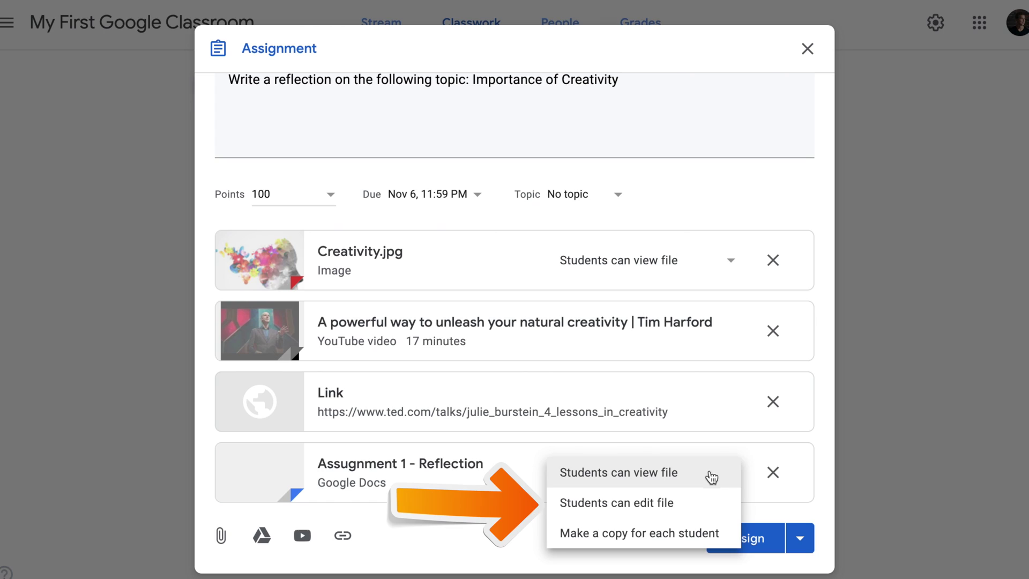
pyautogui.click(685, 507)
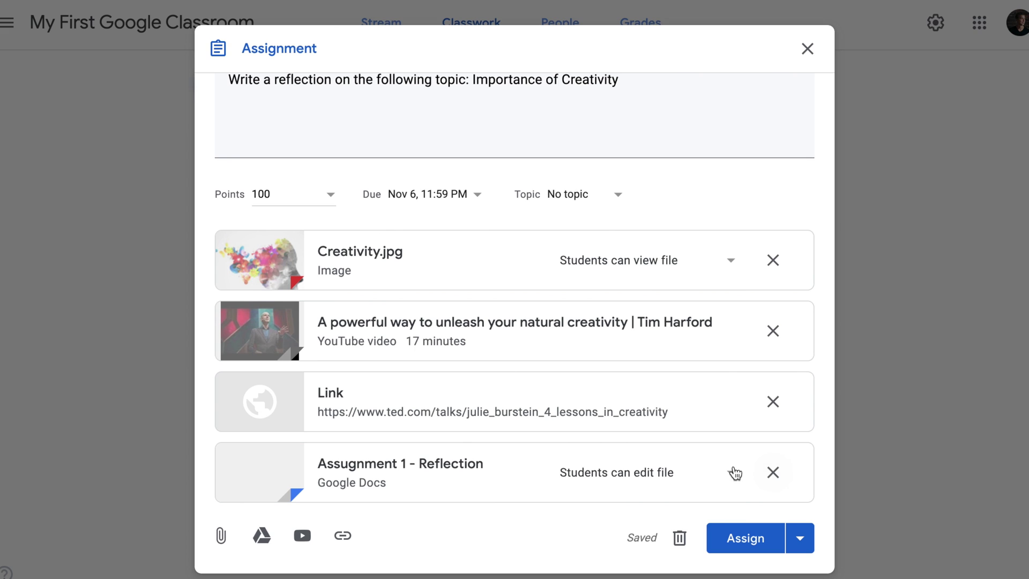
# Switch the reflection doc's sharing option to 'Make a copy for each student'
pyautogui.click(734, 472)
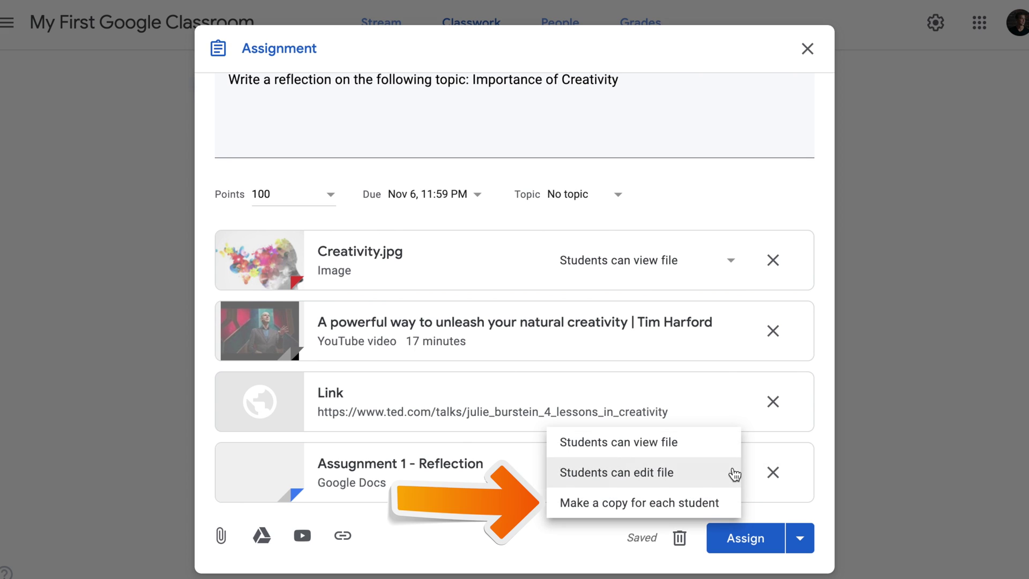
pyautogui.click(716, 504)
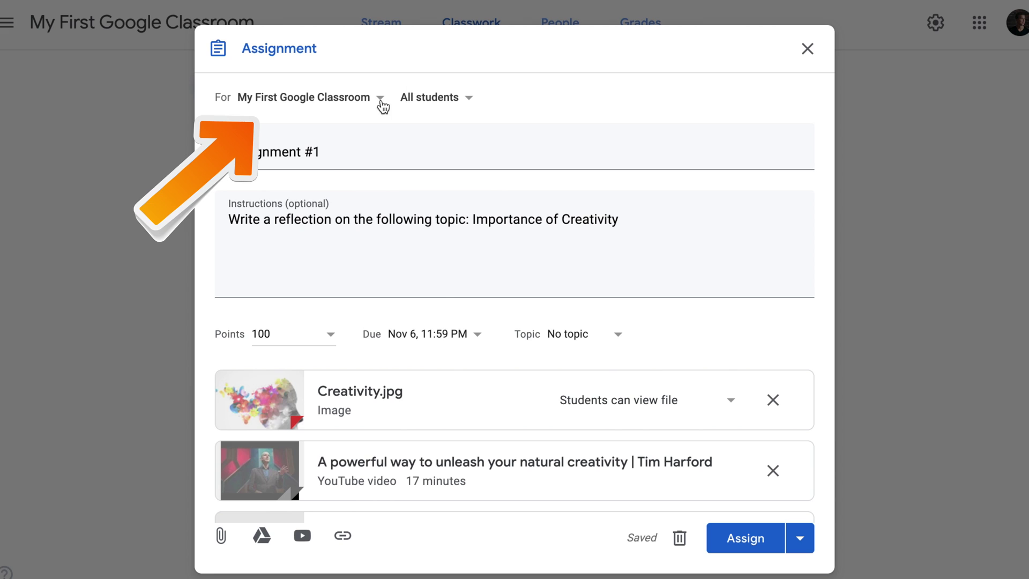
pyautogui.click(381, 100)
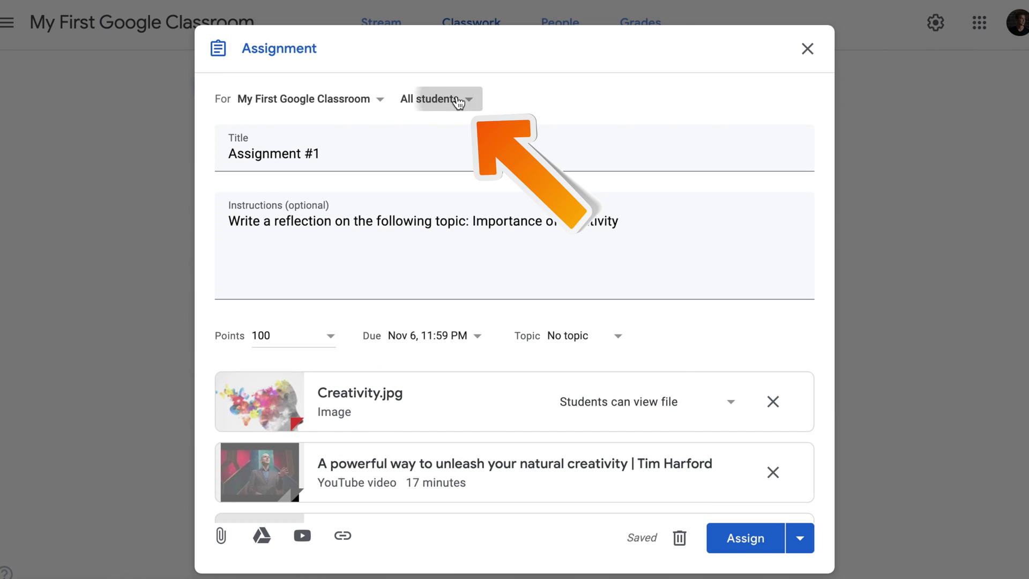
pyautogui.click(457, 97)
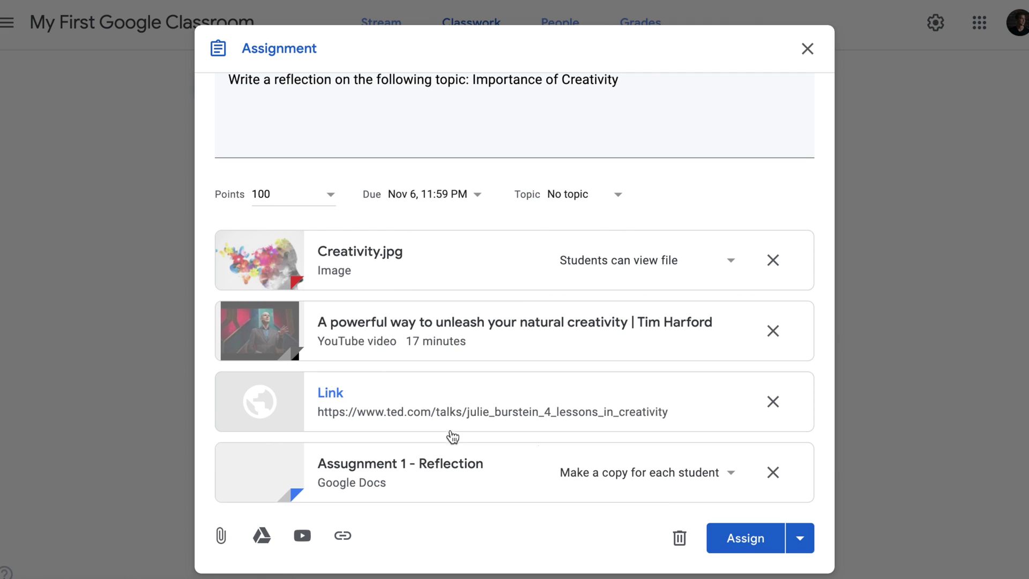
pyautogui.click(801, 540)
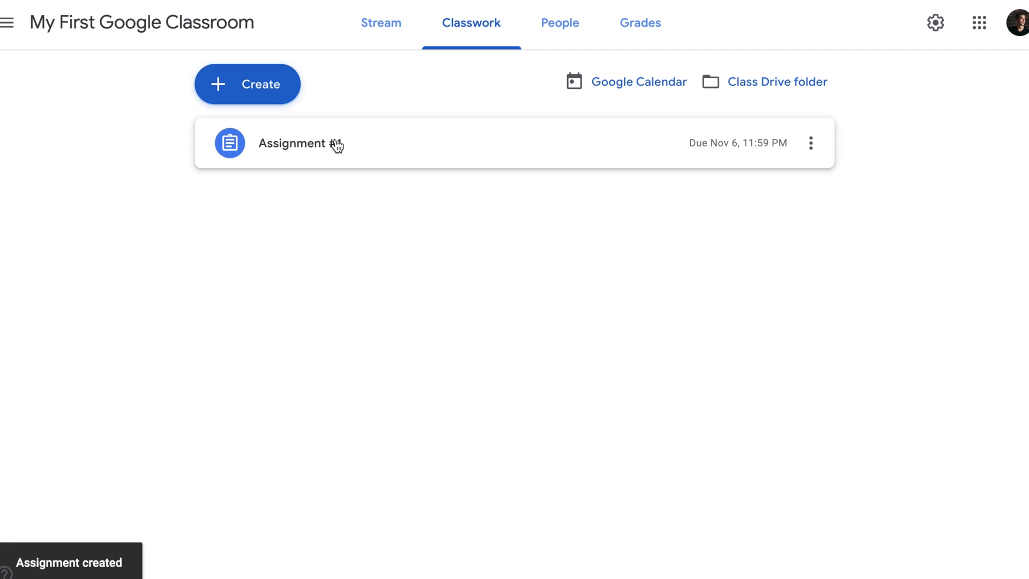
# Expand the posted Assignment #1 card on the Classwork page to view its details
pyautogui.click(336, 144)
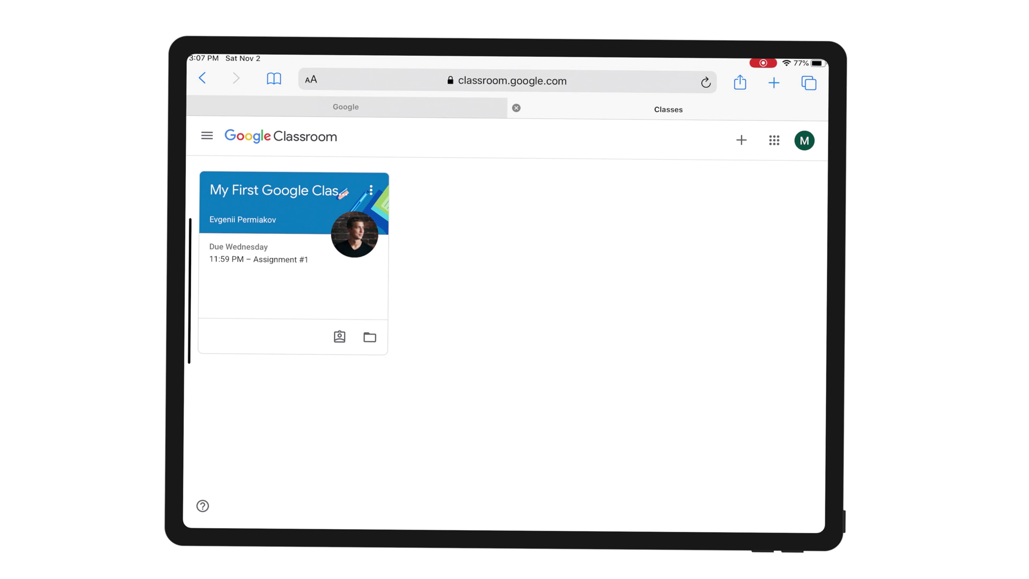
# As the student, open Assignment #1 in My First Google Classroom and its reflection doc copy
pyautogui.click(274, 190)
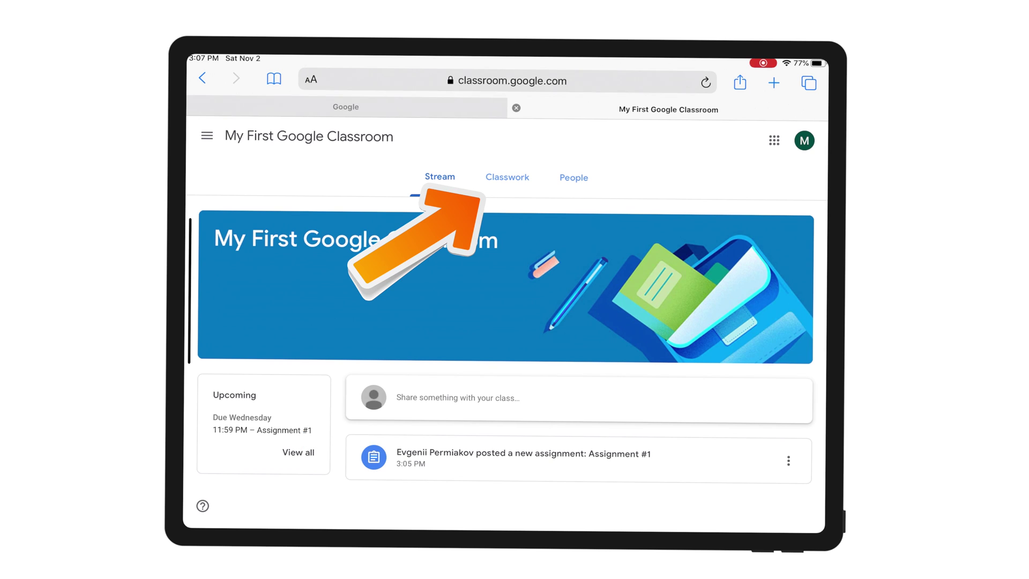
pyautogui.click(507, 177)
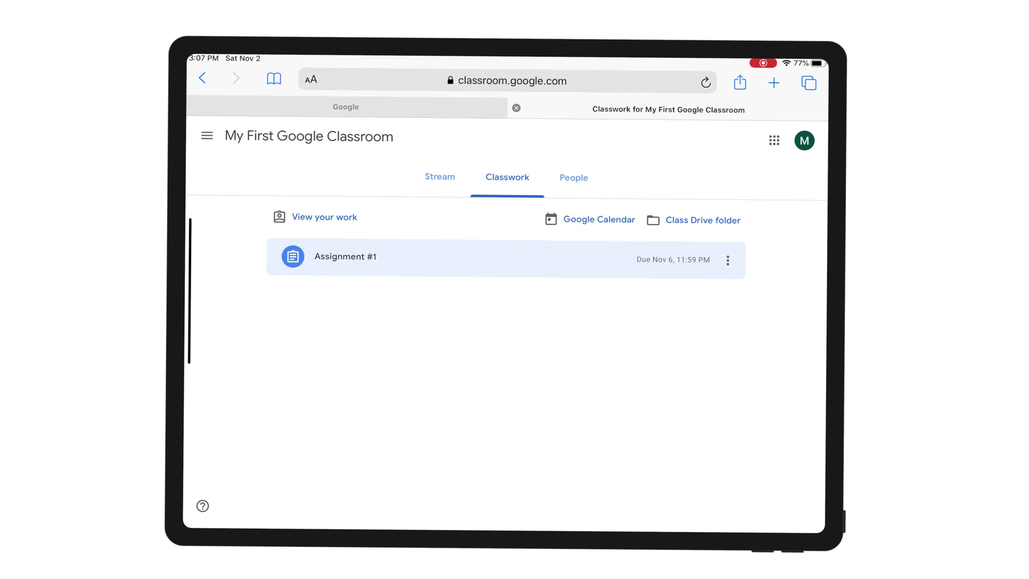
pyautogui.click(346, 257)
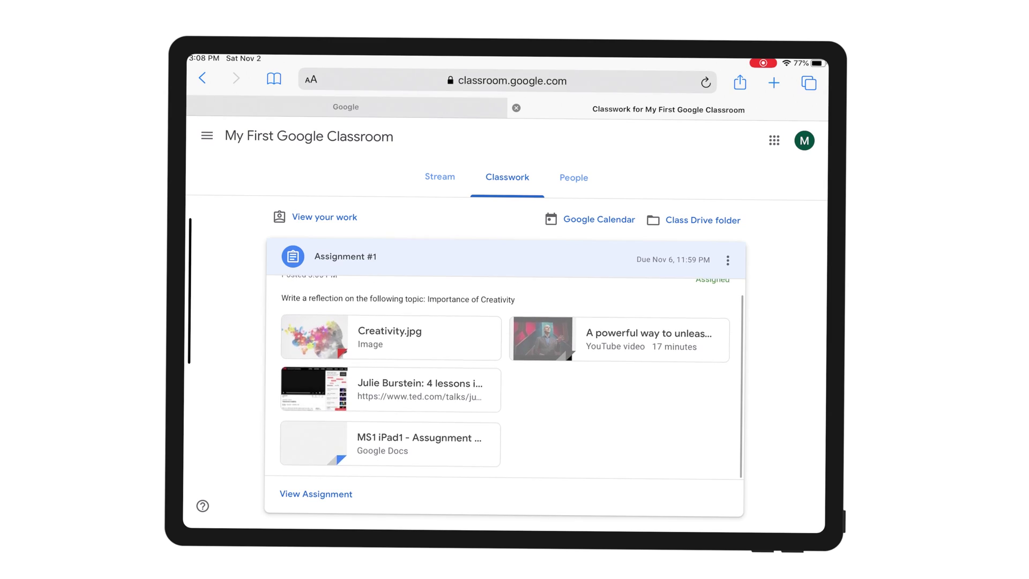
pyautogui.click(390, 445)
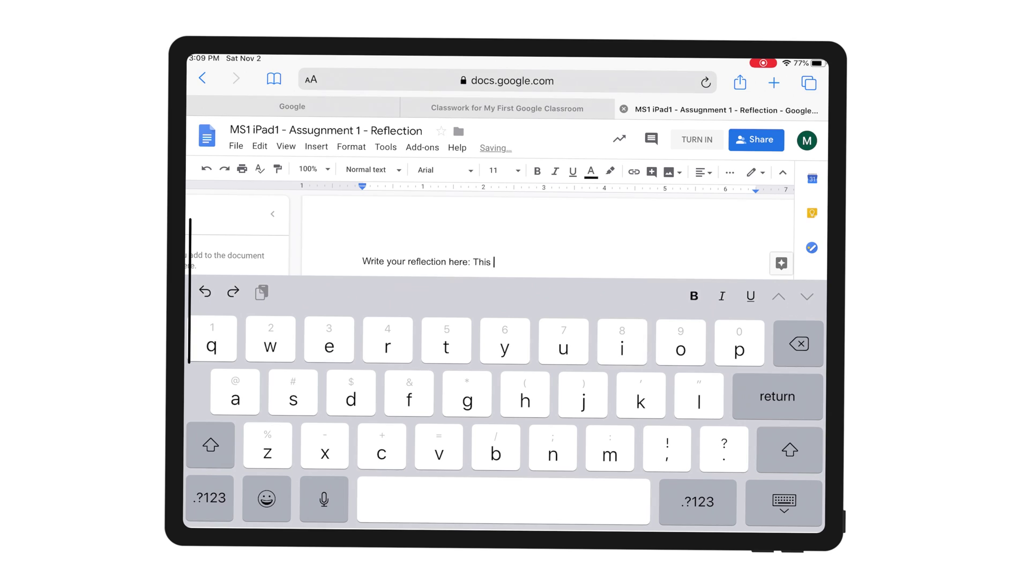
# Type 'This is my answer.' after the 'Write your reflection here:' prompt
pyautogui.write('is is my answer.')
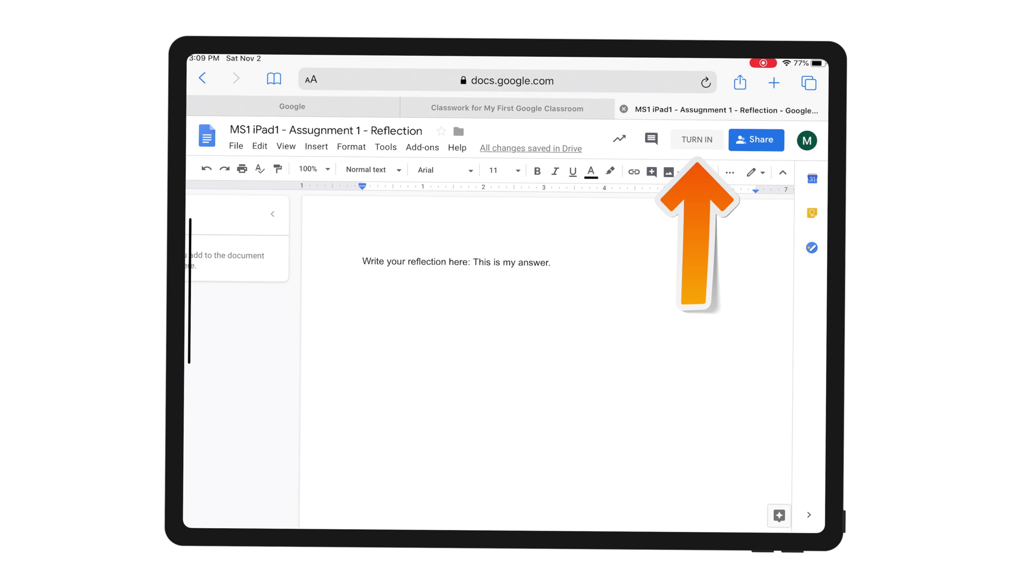
# Turn in the finished reflection document to Classroom for Assignment #1
pyautogui.click(697, 140)
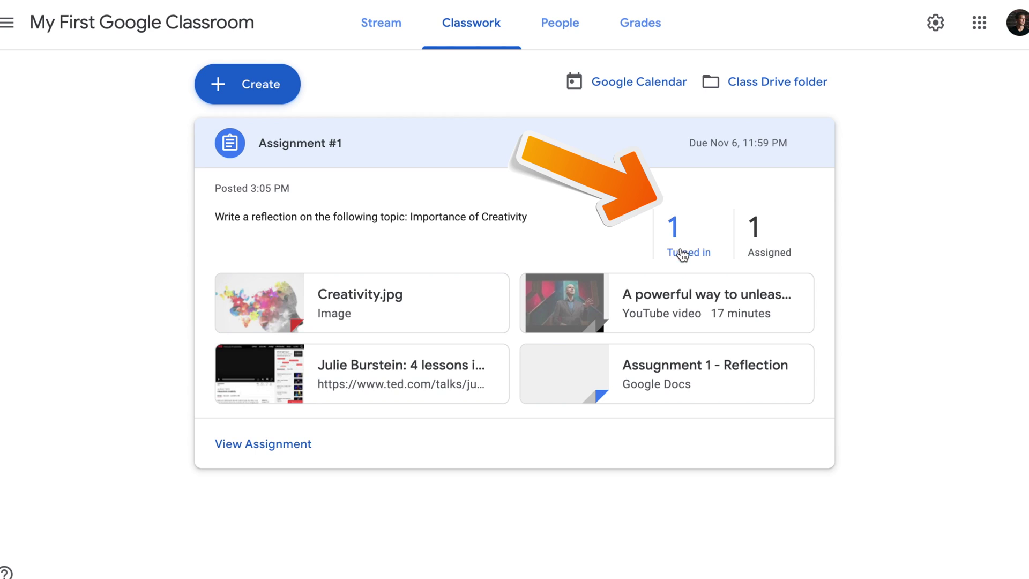
# Open the student's turned-in reflection for Assignment #1 in the grading view
pyautogui.click(681, 253)
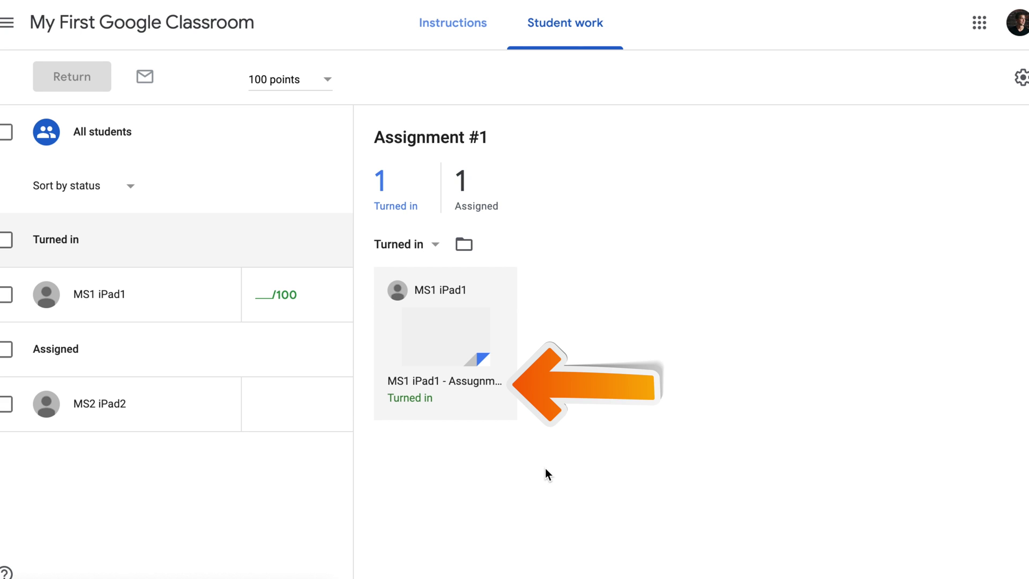
pyautogui.click(439, 338)
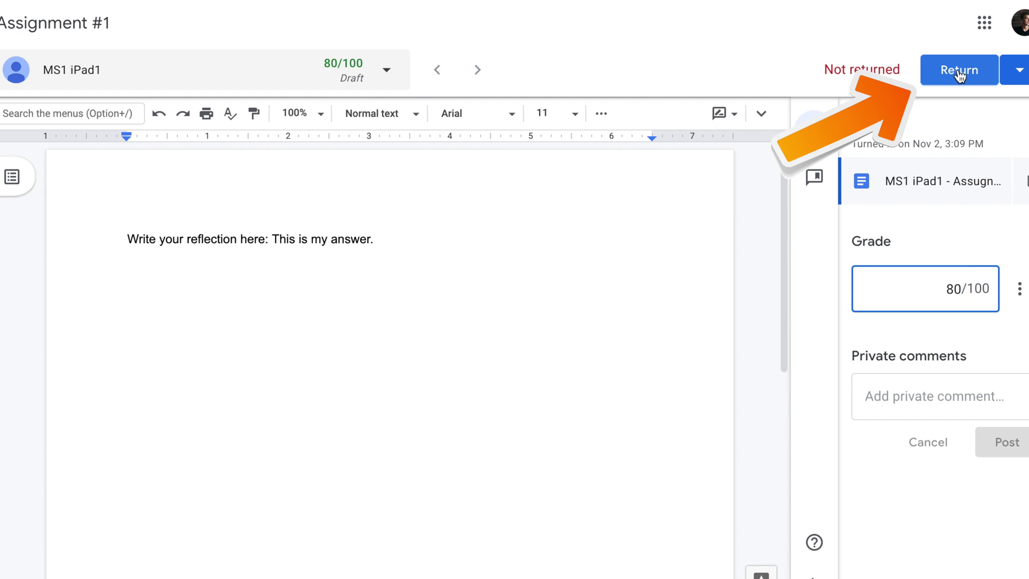
# Return the reflection graded 80/100 to the student and confirm
pyautogui.click(959, 72)
pyautogui.click(672, 363)
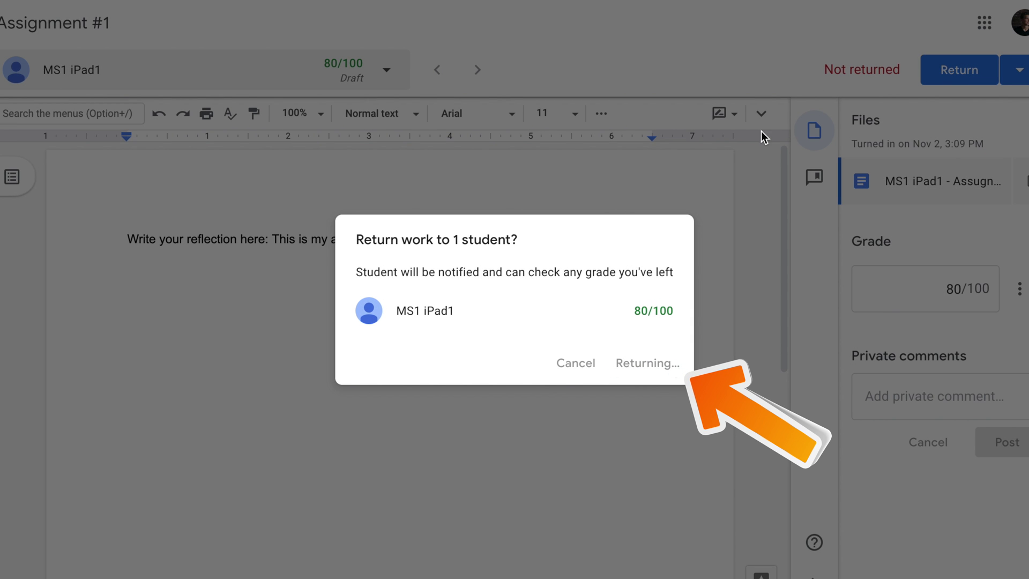